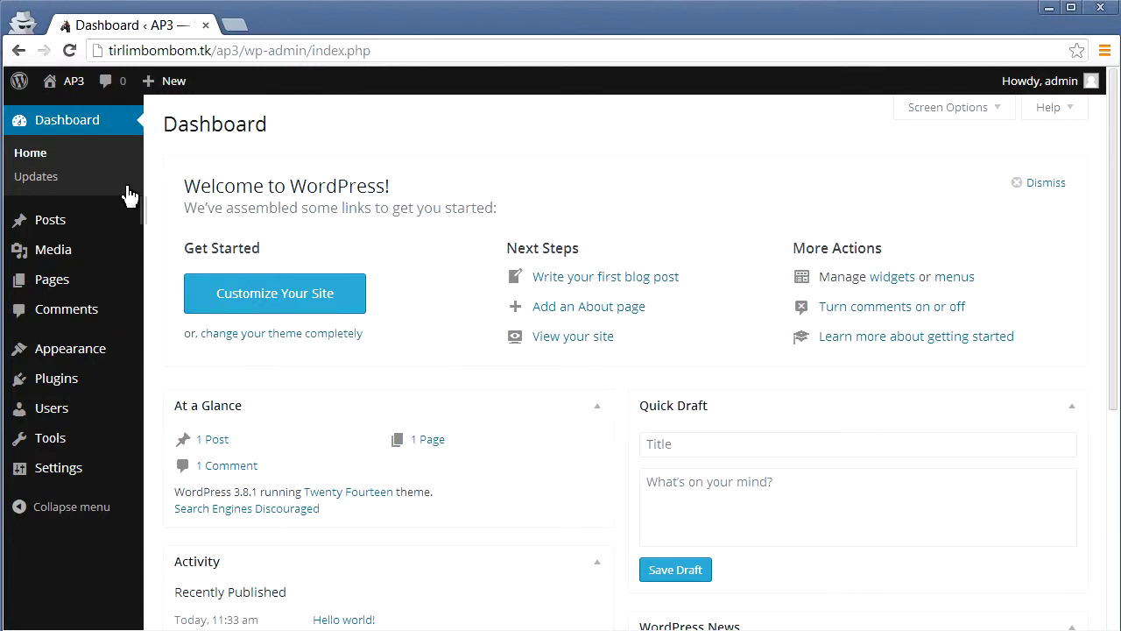
Step: Open the WordPress page for uploading a new plugin in .zip format
mouse_move(133, 392)
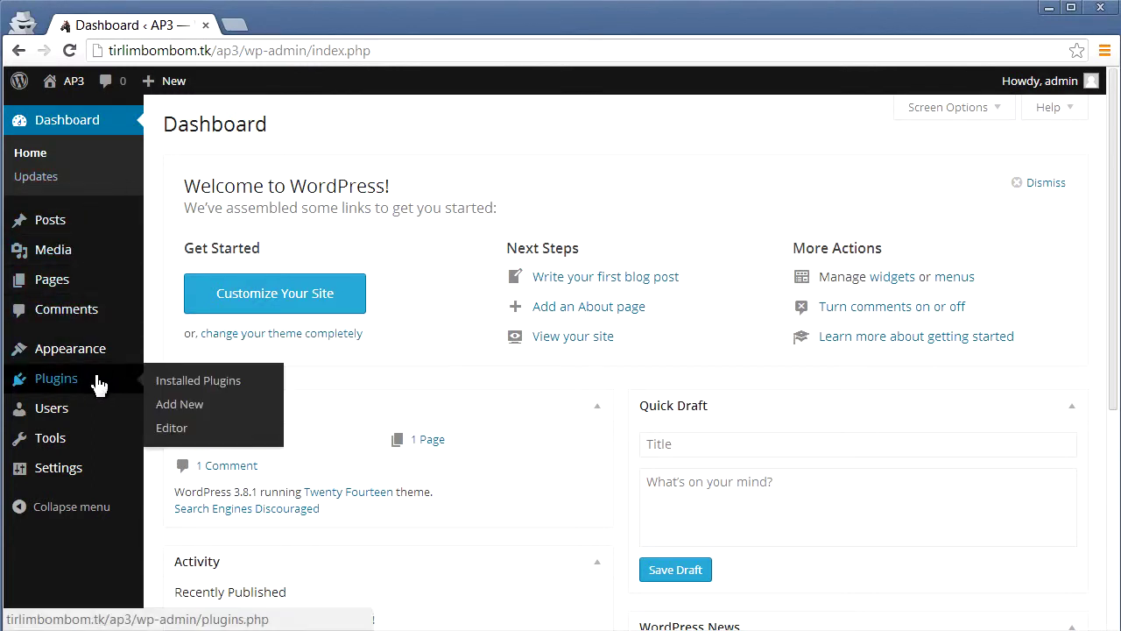
click(187, 405)
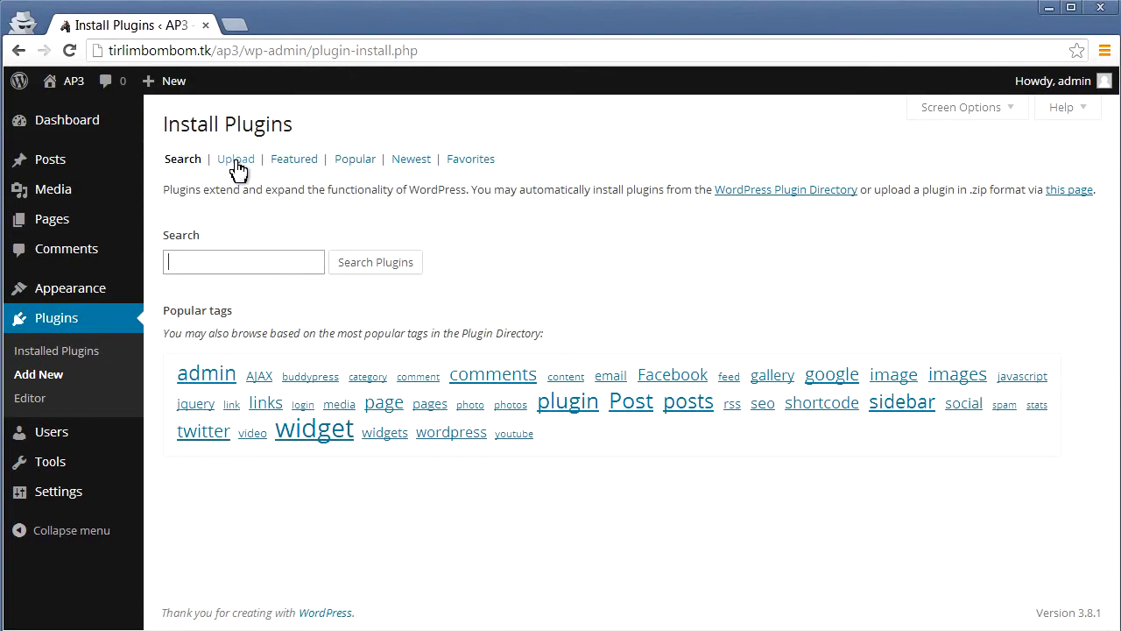
click(237, 164)
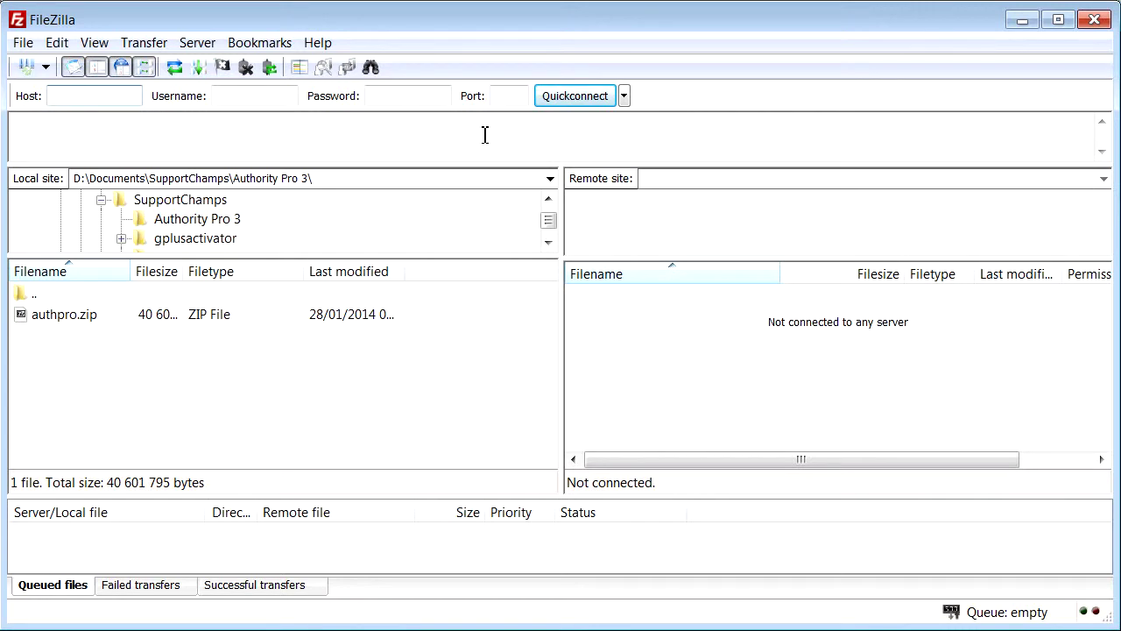
Step: Switch to FileZilla and enter the FTP host 31.170.163.217 and the FTP account's username
click(53, 95)
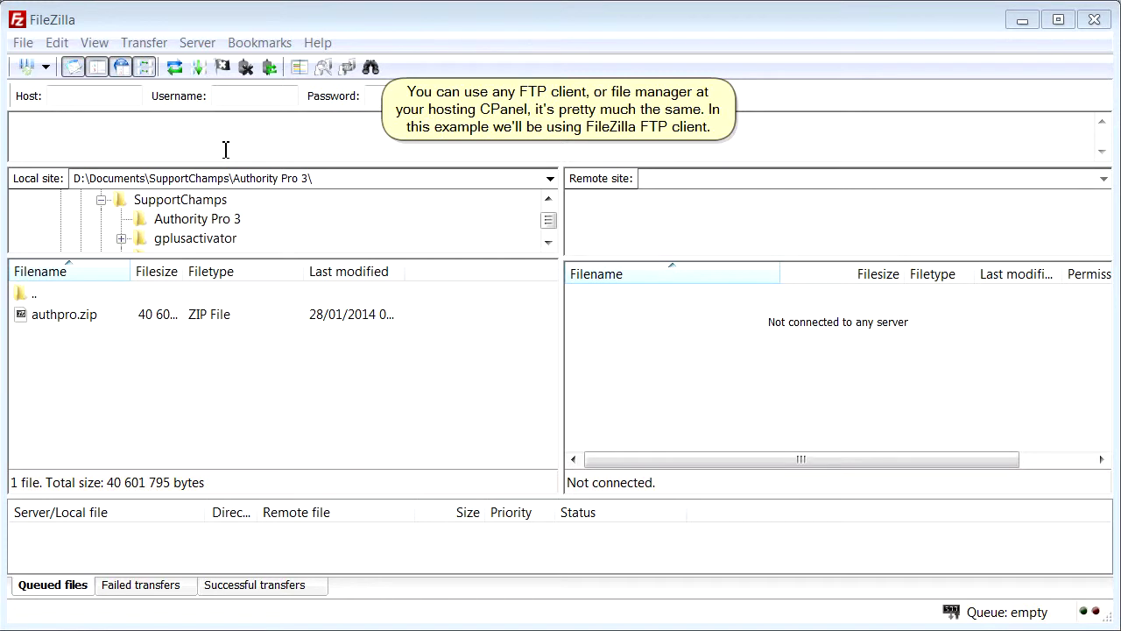
click(103, 97)
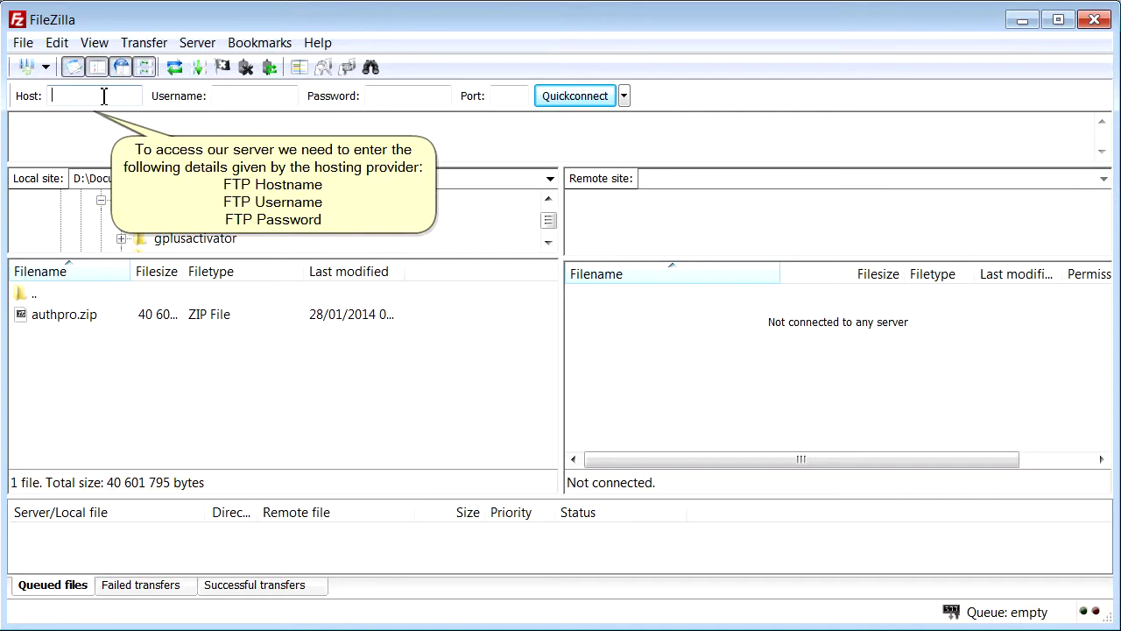
right_click(104, 96)
click(162, 178)
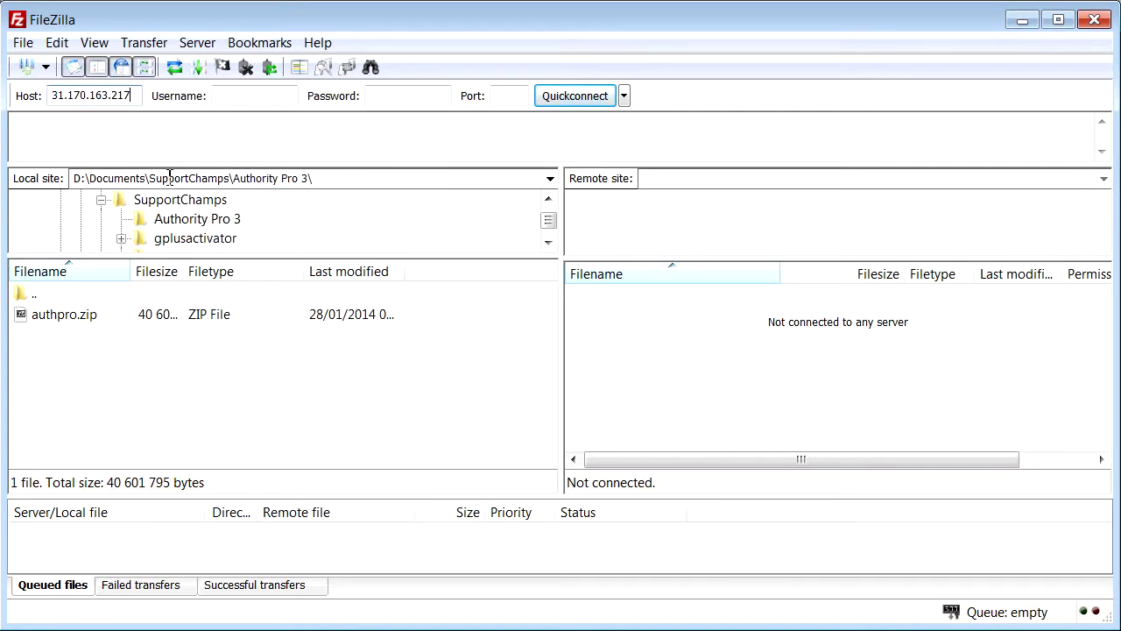
click(249, 102)
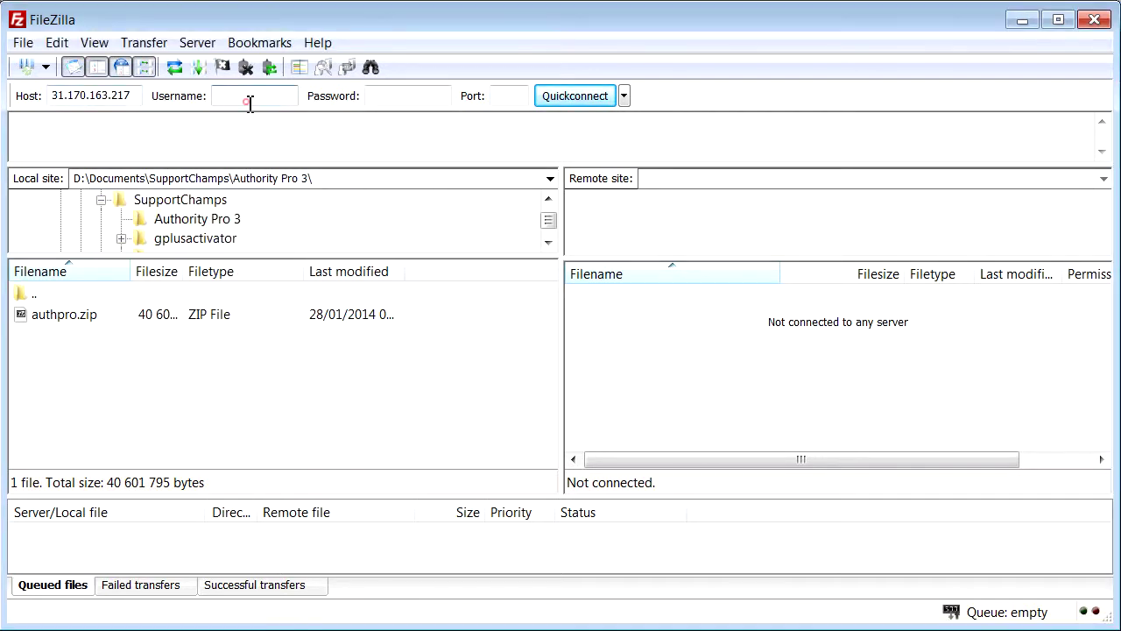
right_click(248, 102)
click(320, 187)
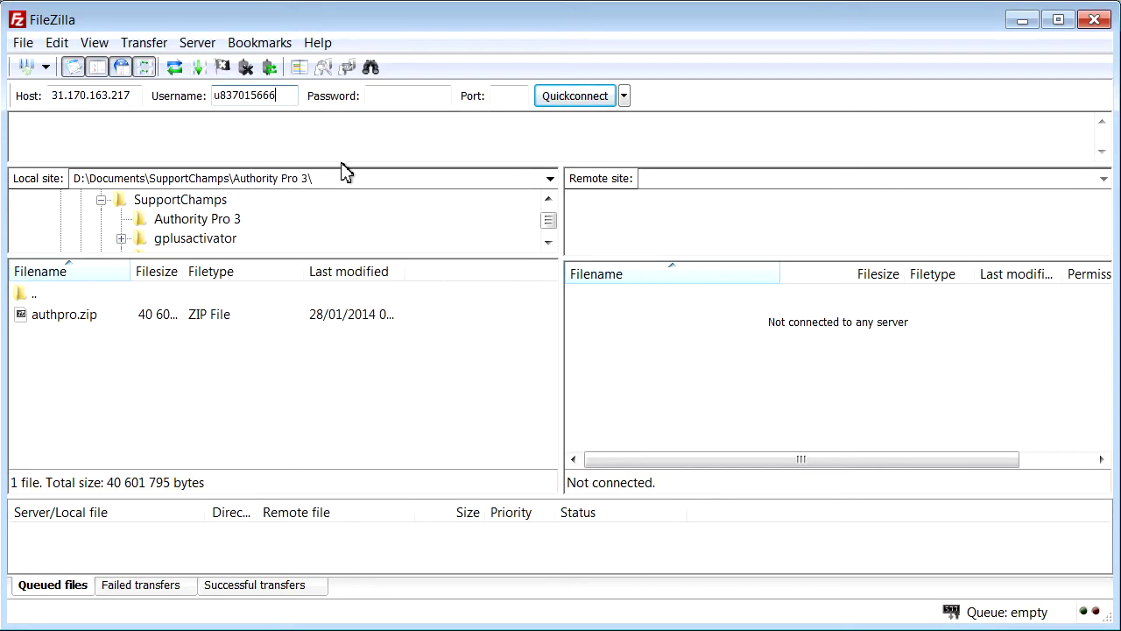
Step: Enter the FTP account password and connect to the server
click(409, 96)
text(*******)
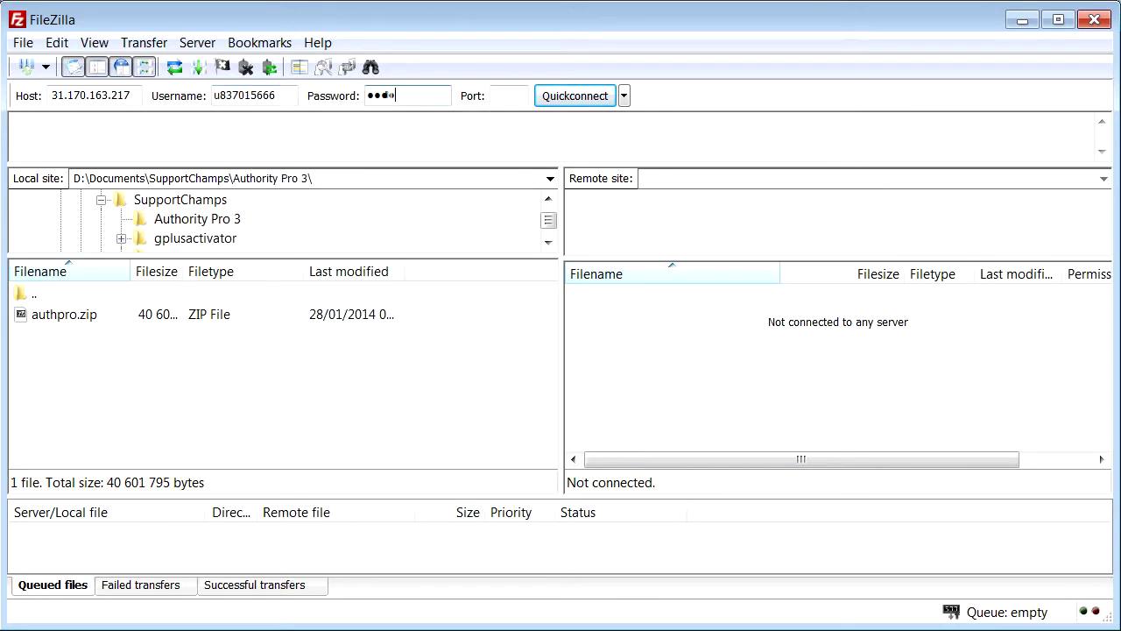
text(***)
click(577, 98)
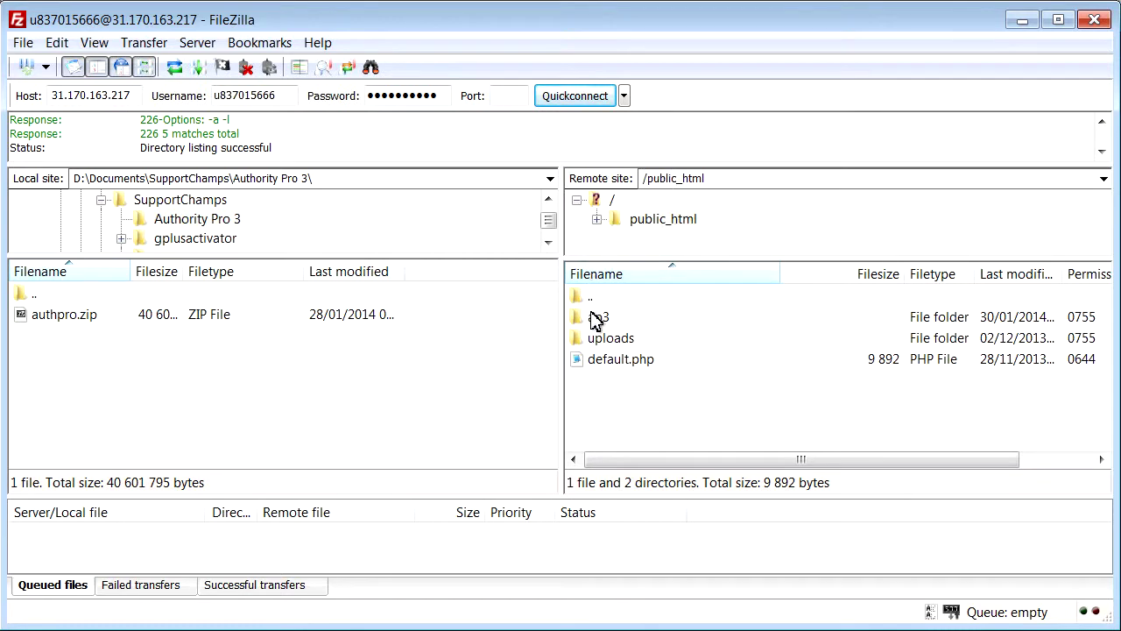
Step: Browse the remote site to the folder /public_html/ap3/wp-content/plugins
click(597, 220)
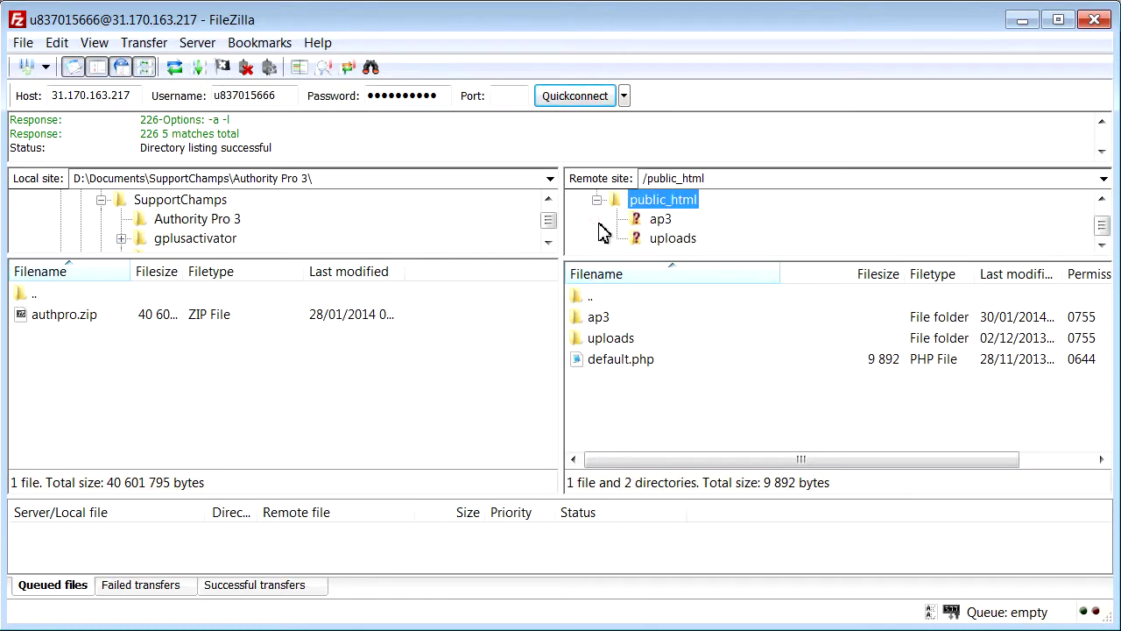
click(648, 222)
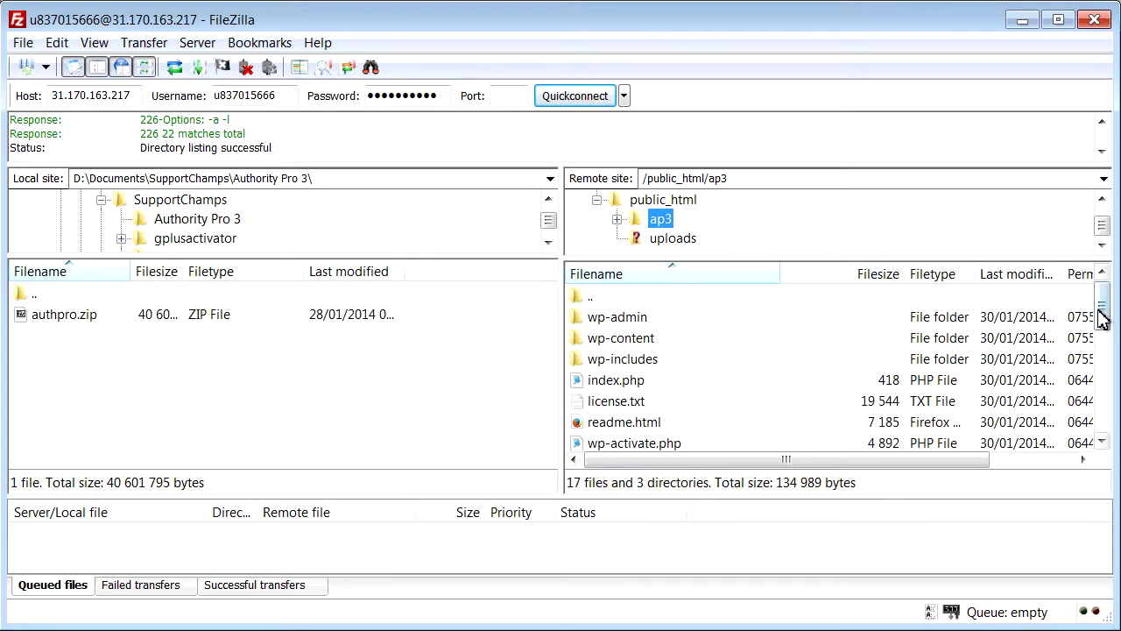
drag(1101, 320, 1102, 289)
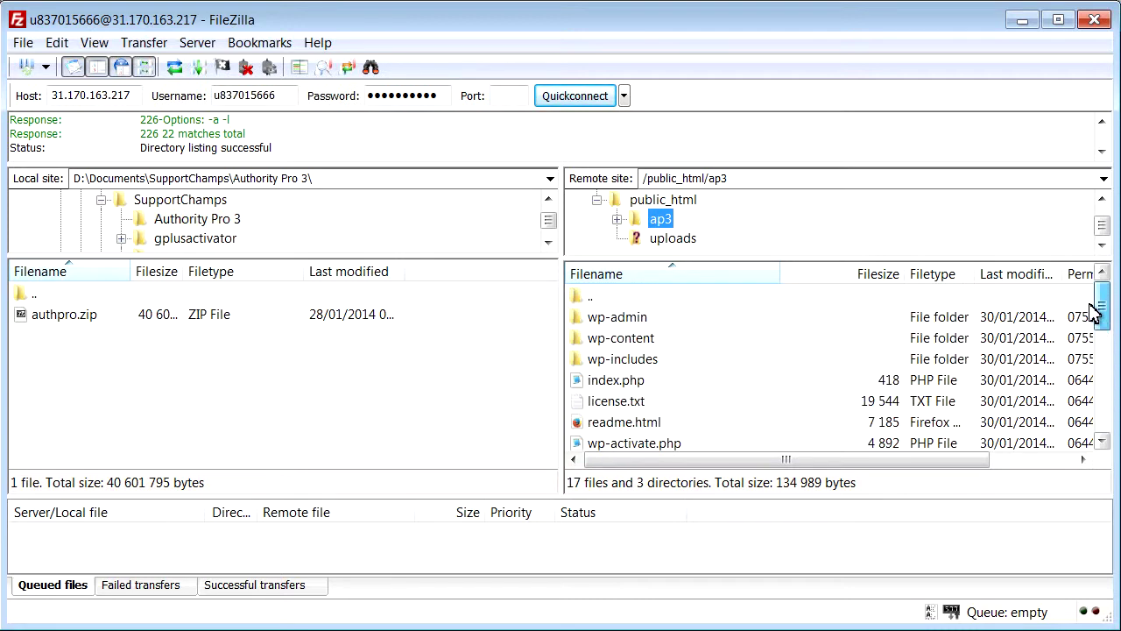
double_click(645, 337)
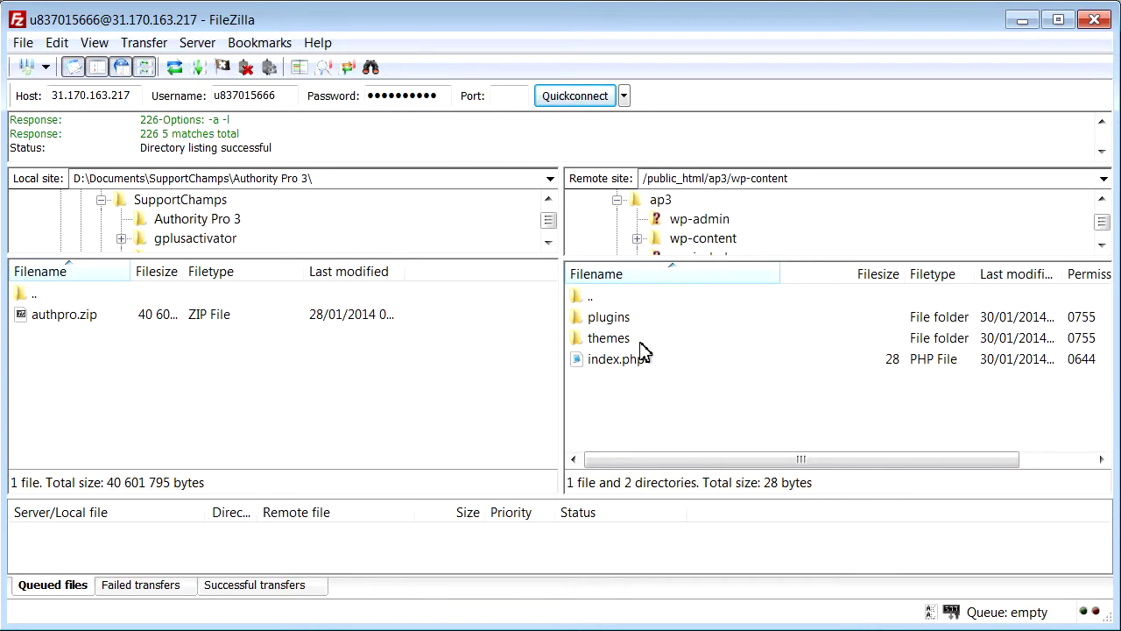
double_click(618, 318)
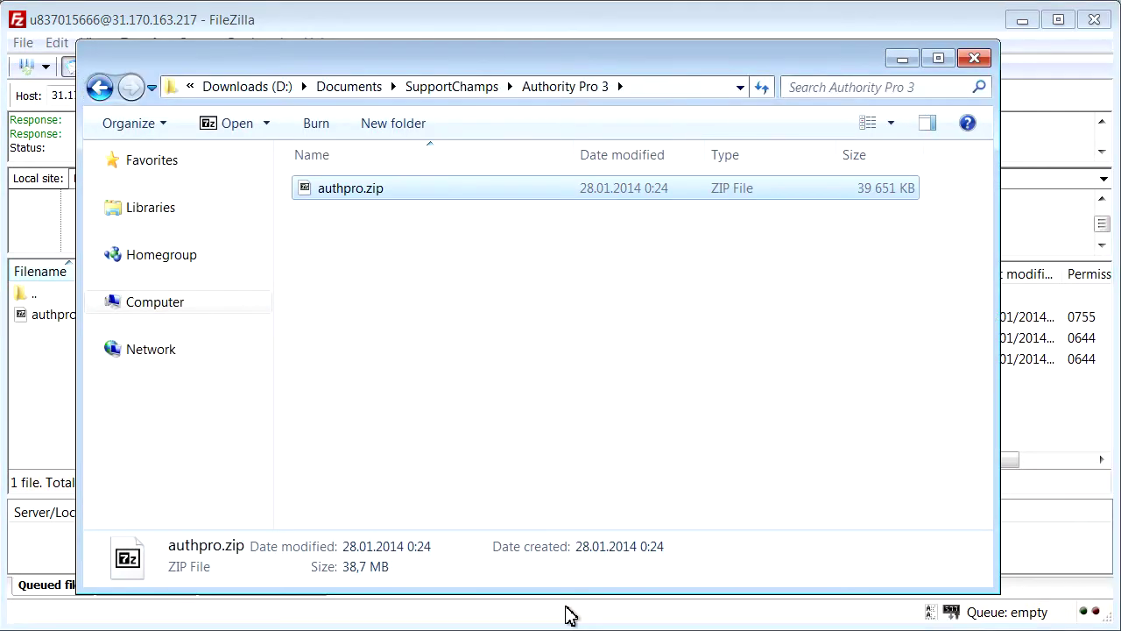
Step: Switch to Windows Explorer and extract authpro.zip into the current Authority Pro 3 folder using 7-Zip
drag(383, 61, 349, 55)
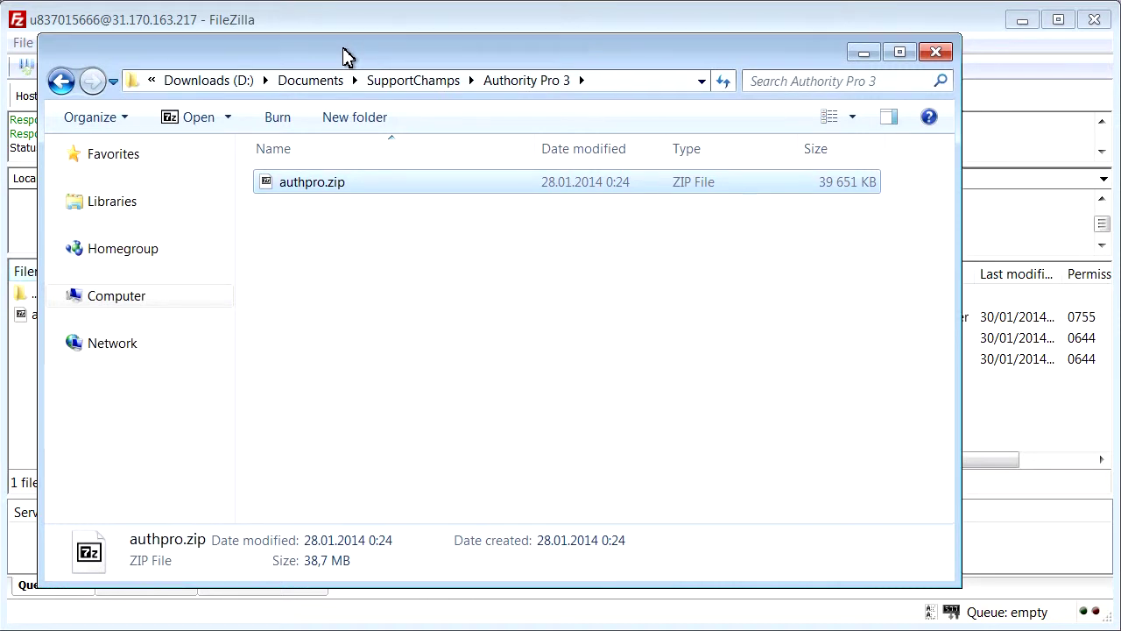
drag(346, 57, 338, 54)
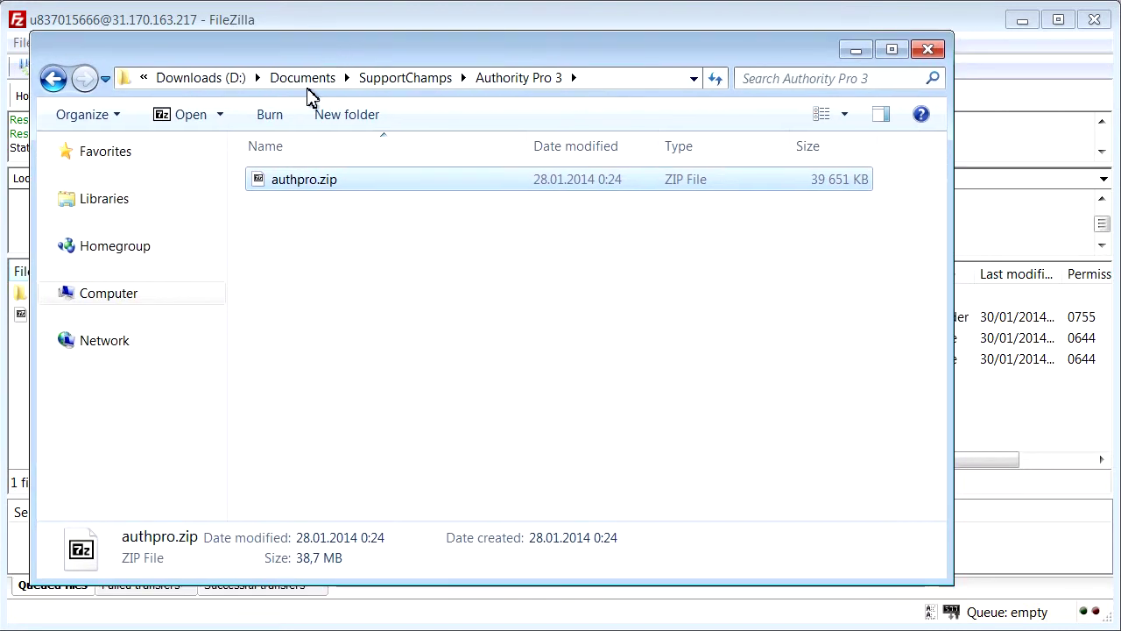
right_click(280, 194)
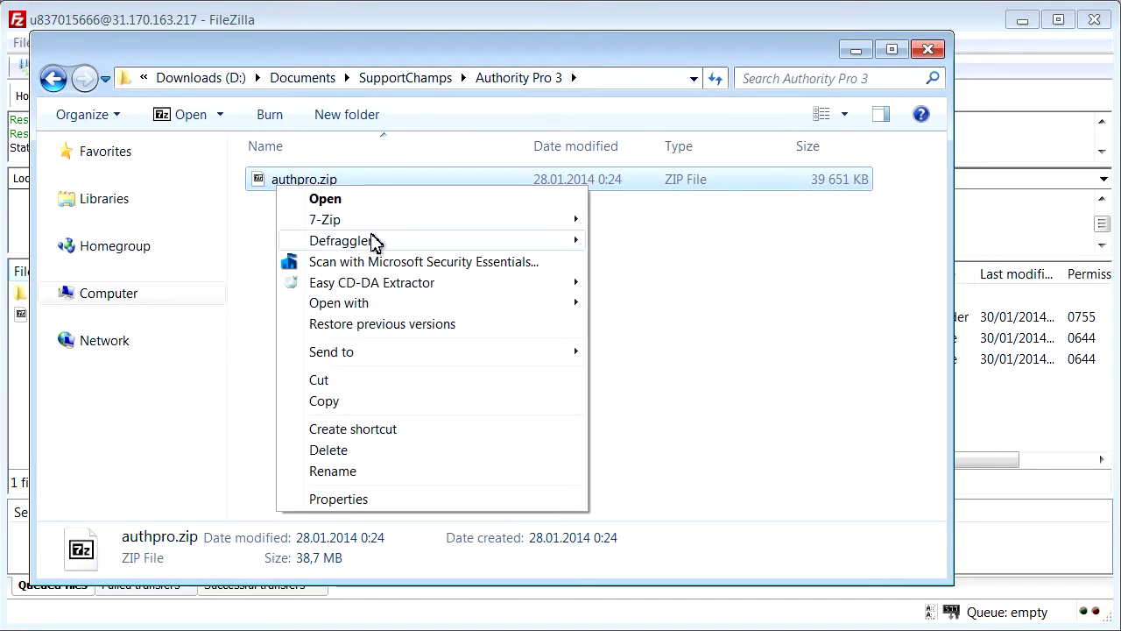
mouse_move(388, 228)
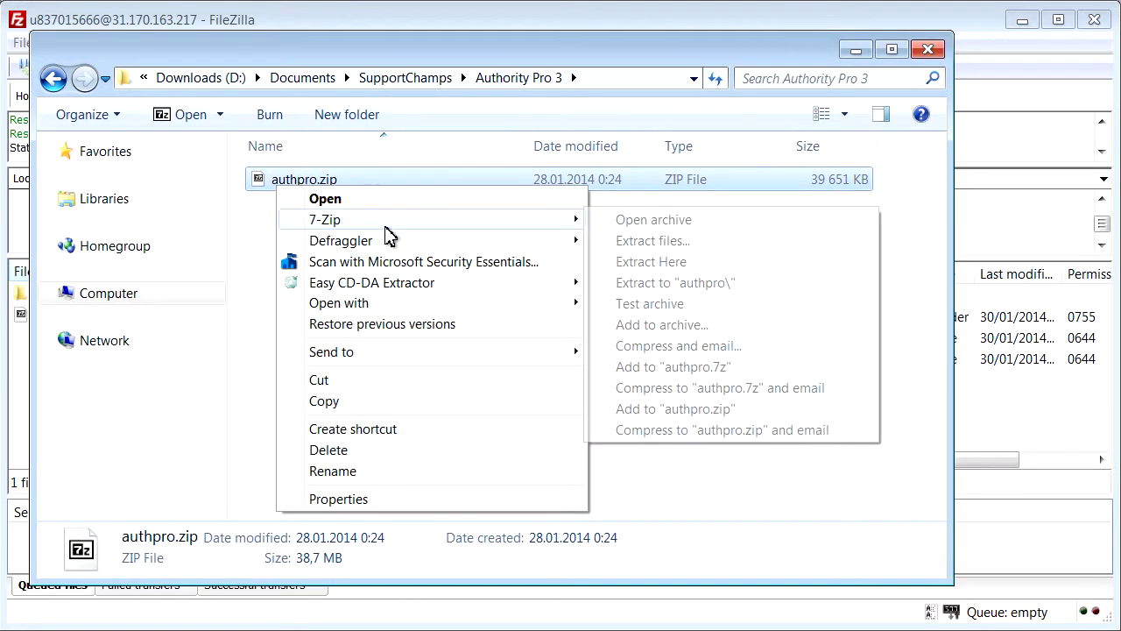
click(753, 261)
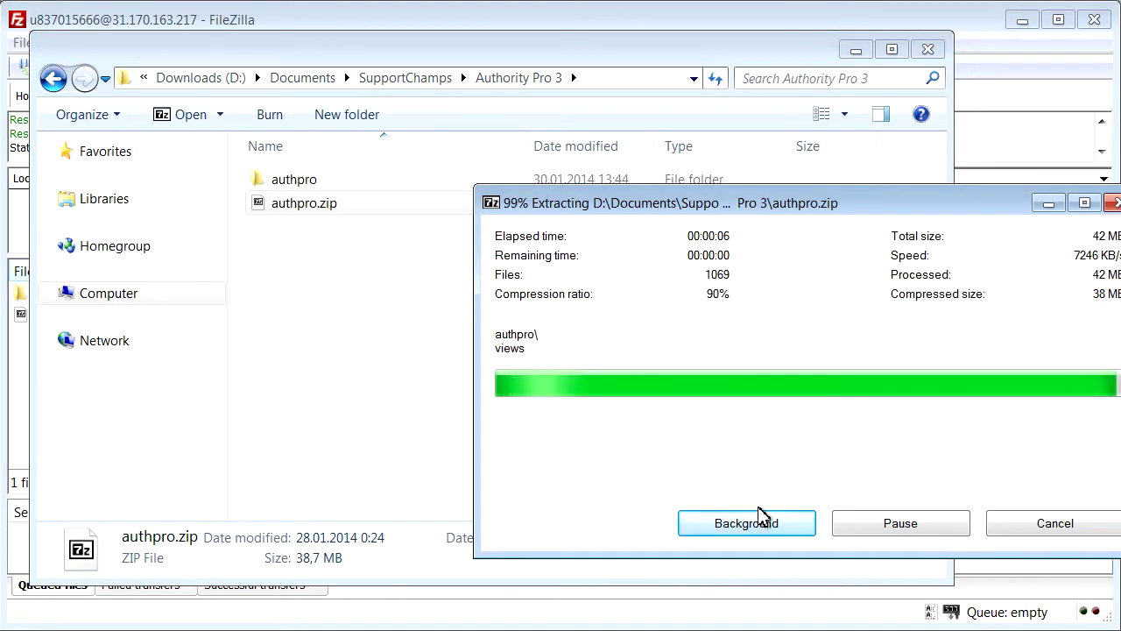
Step: Narrow the Explorer window beside FileZilla, upload the extracted authpro folder to the remote plugins folder, and minimize Explorer
click(318, 184)
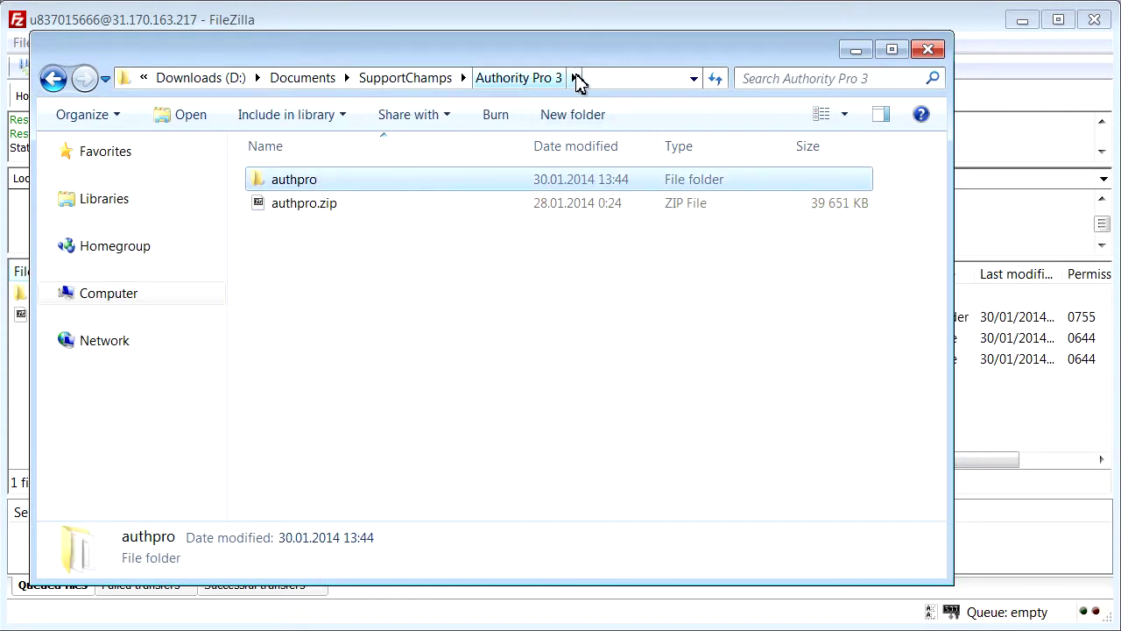
drag(788, 51, 768, 67)
drag(936, 259, 532, 263)
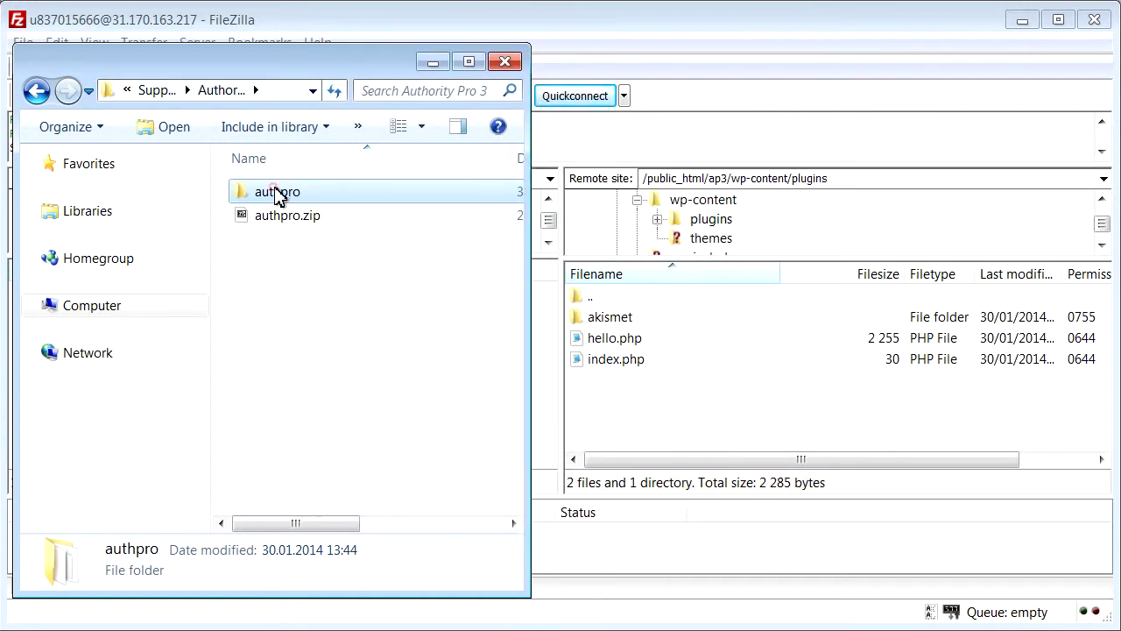
drag(277, 195, 706, 413)
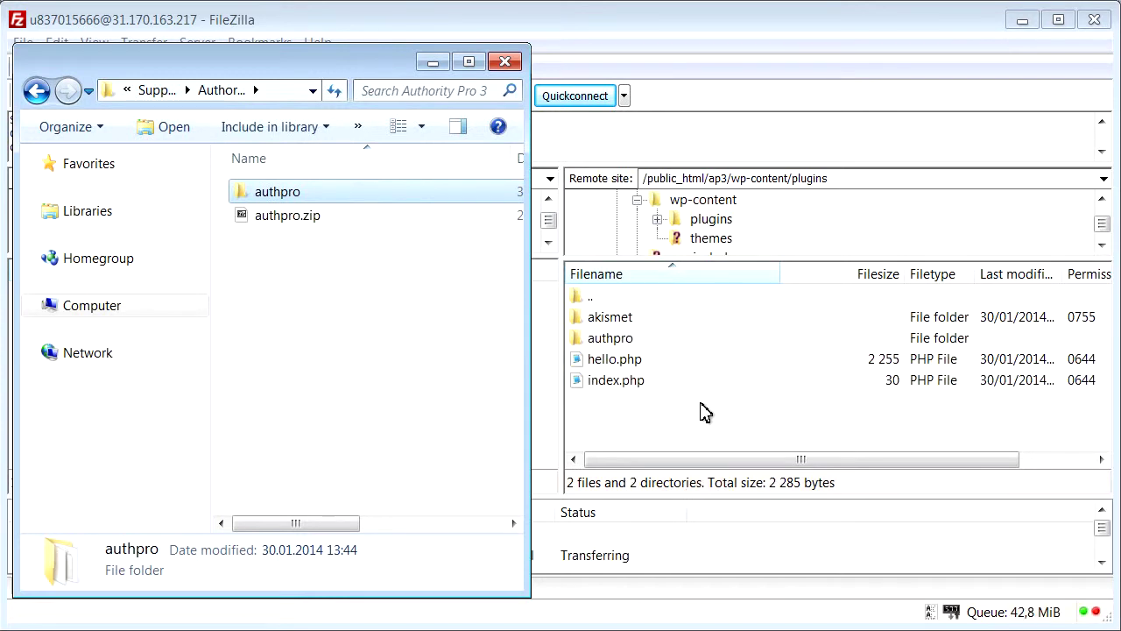
click(429, 65)
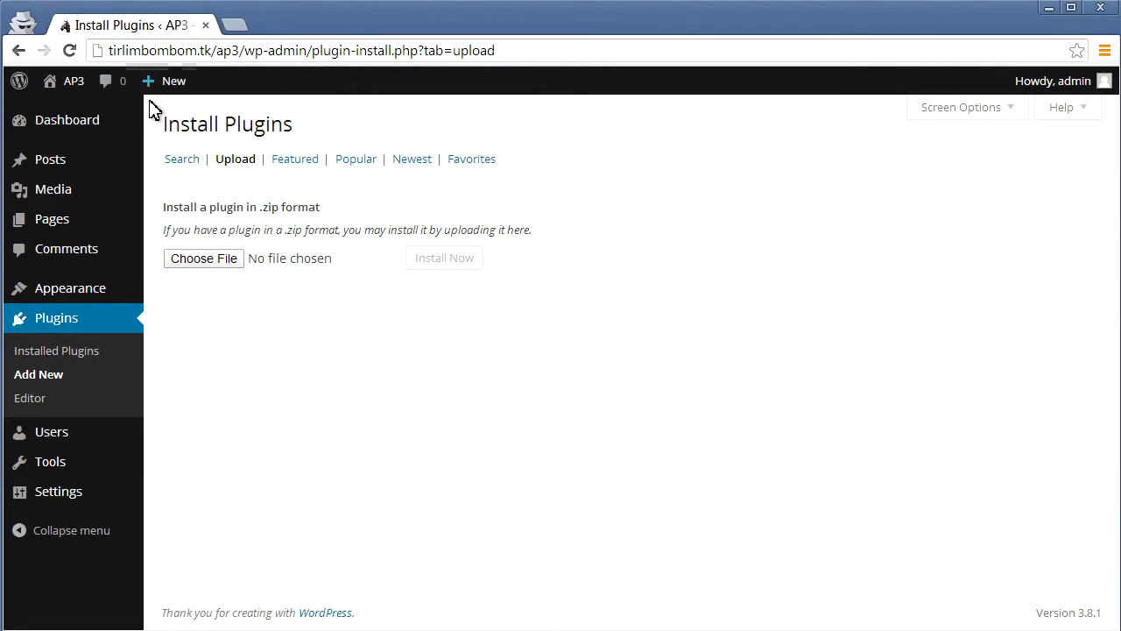
Step: Switch to WordPress in the browser, activate the Authority Pro 3 - Professional Content Builder plugin, and reload the installed plugins list
click(79, 320)
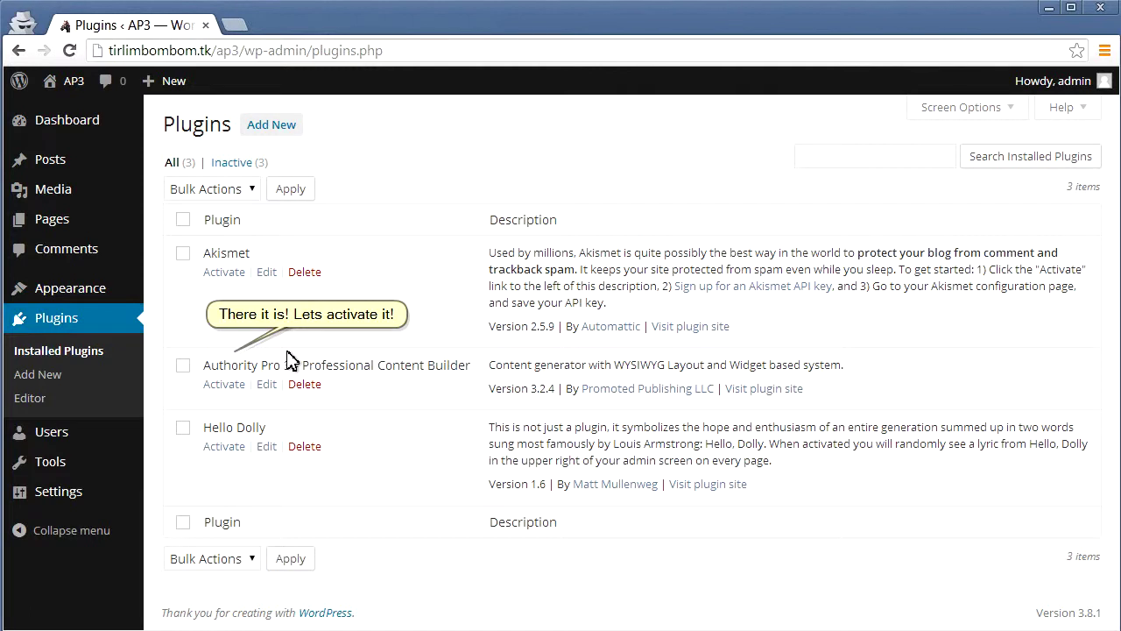
click(224, 387)
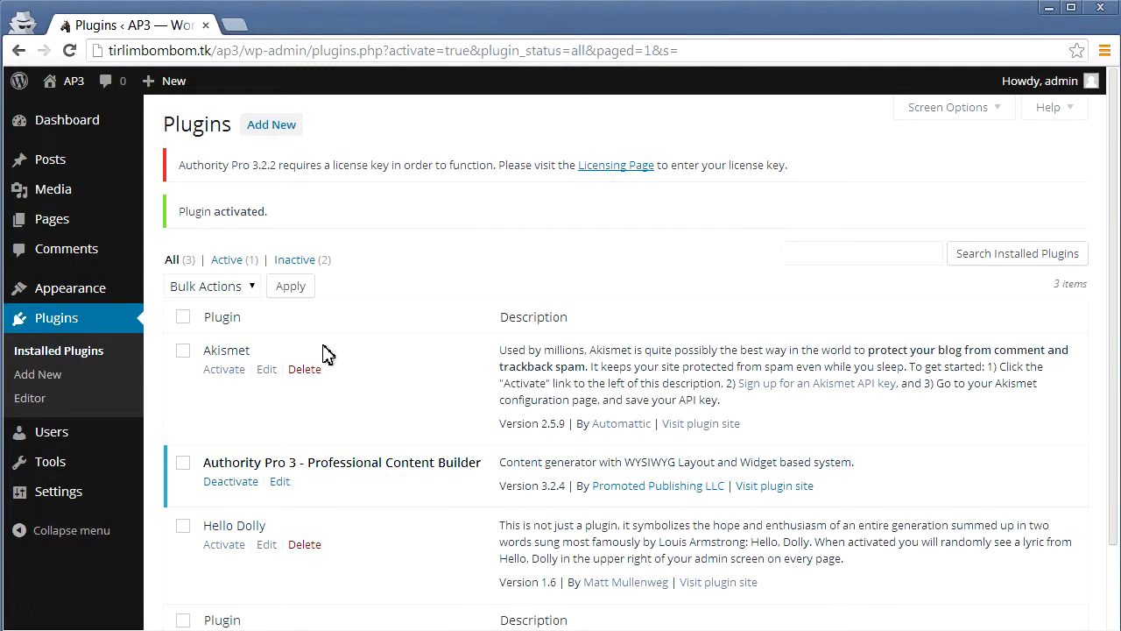
scroll(375, 408, down, 2)
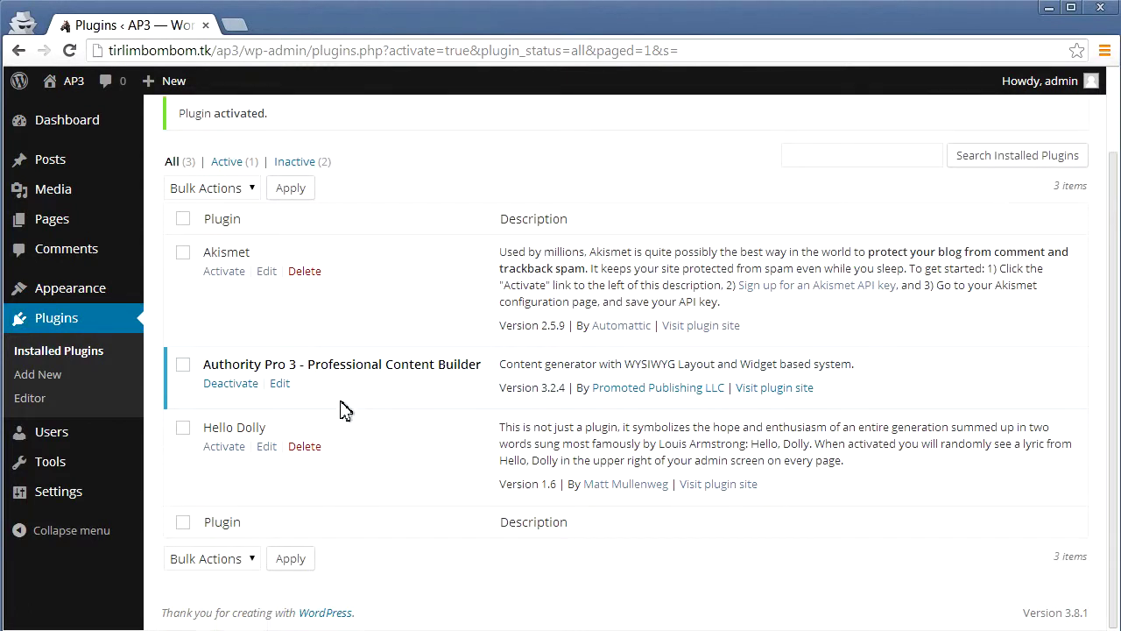
click(119, 359)
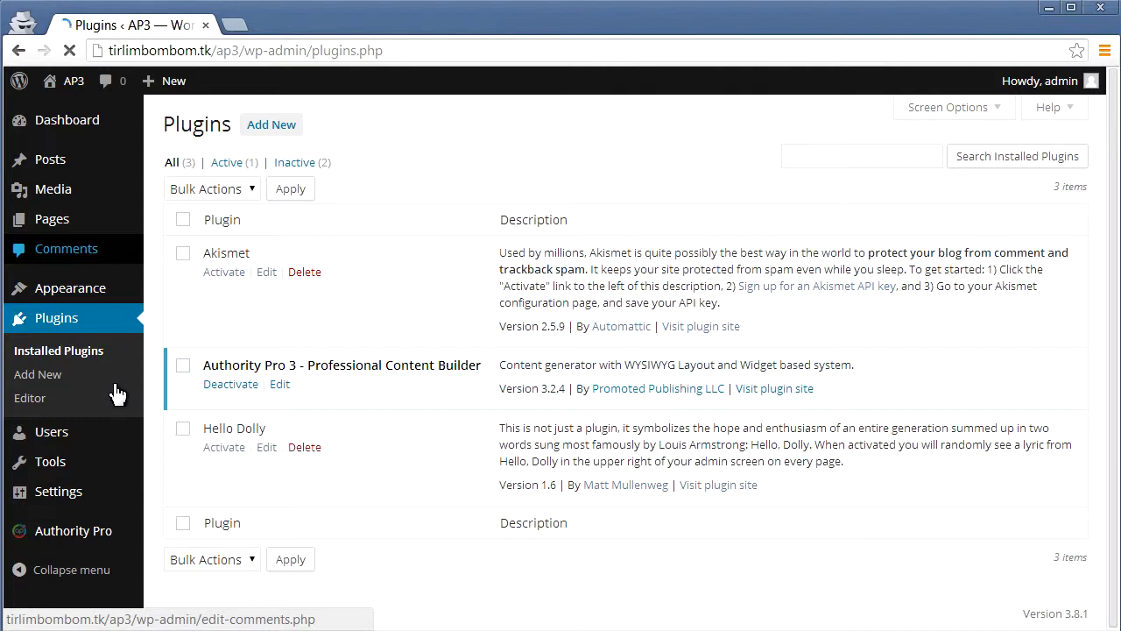
Step: Open the Authority Pro plugin's main page and look through the available builders
click(86, 535)
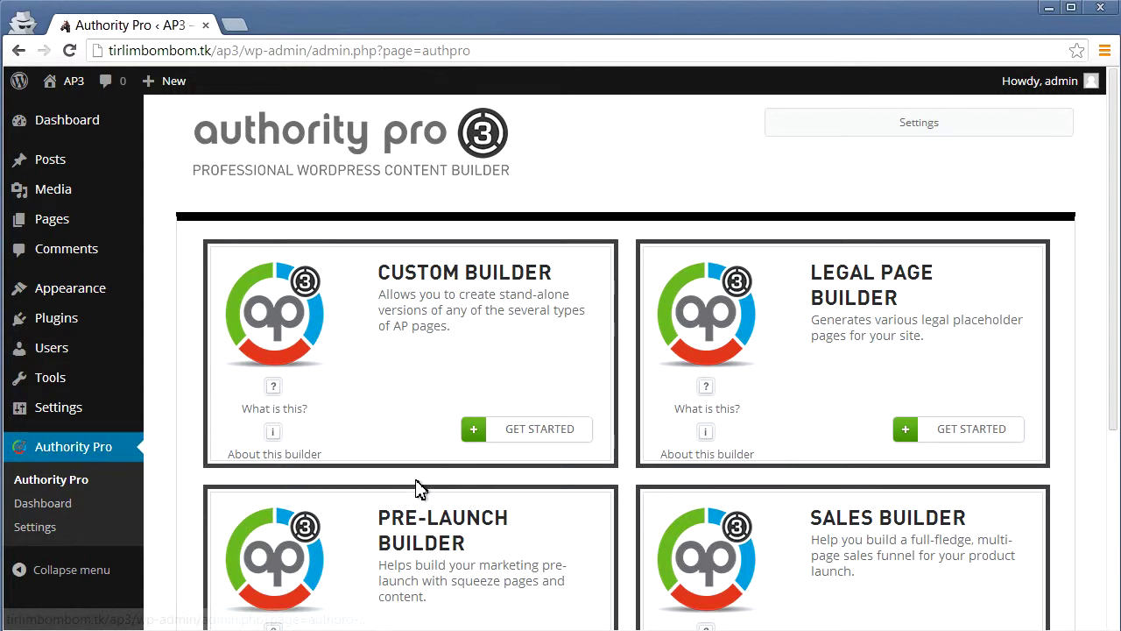
scroll(418, 488, down, 4)
scroll(421, 488, up, 4)
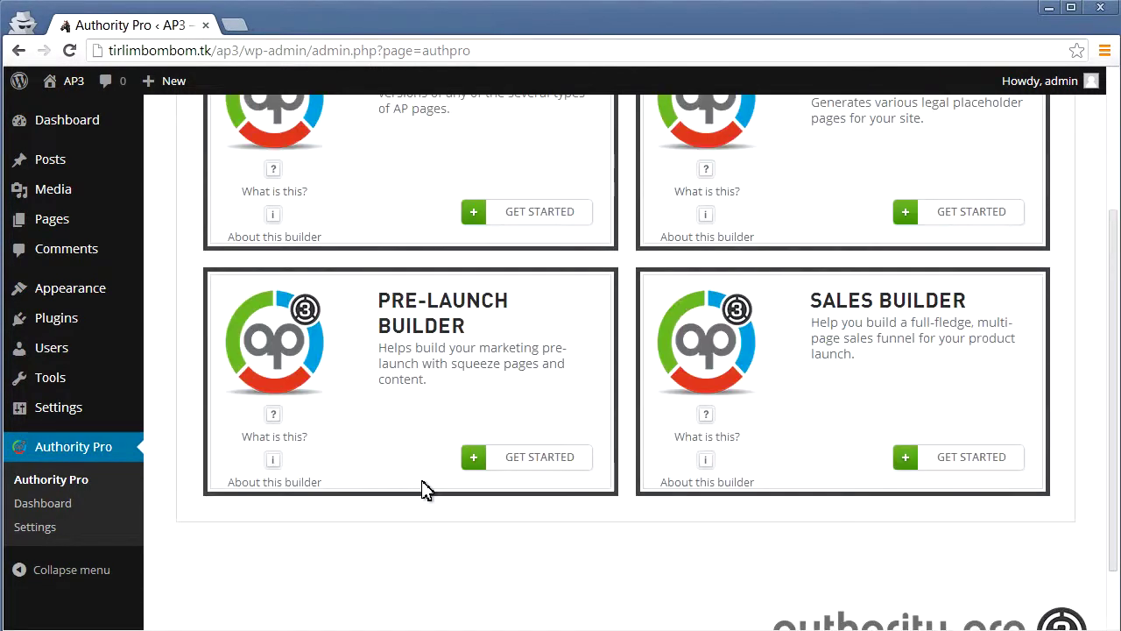